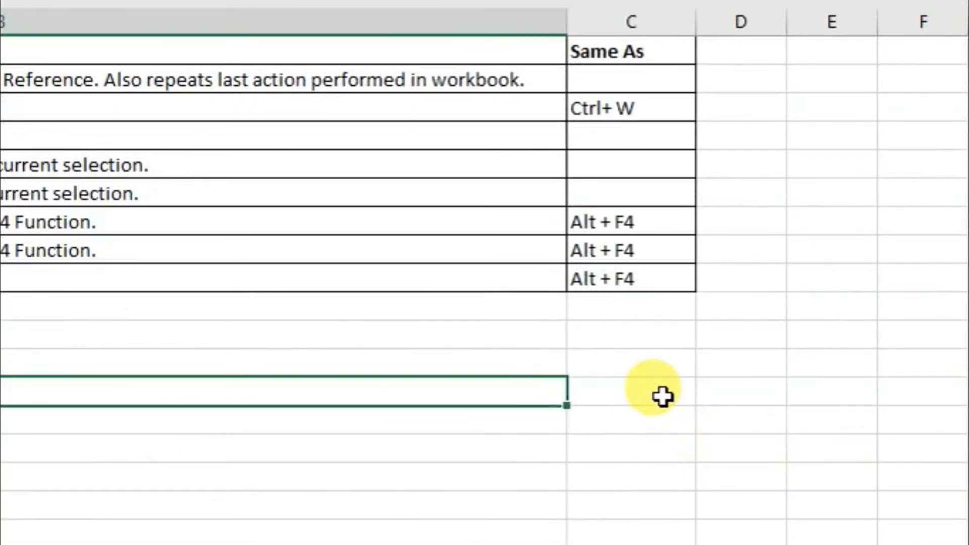
Start a formula in cell C13 that references the range D2:D9 as an absolute reference, $D$2:$D$9.
{"action": "left_click", "coordinate": [635, 391]}
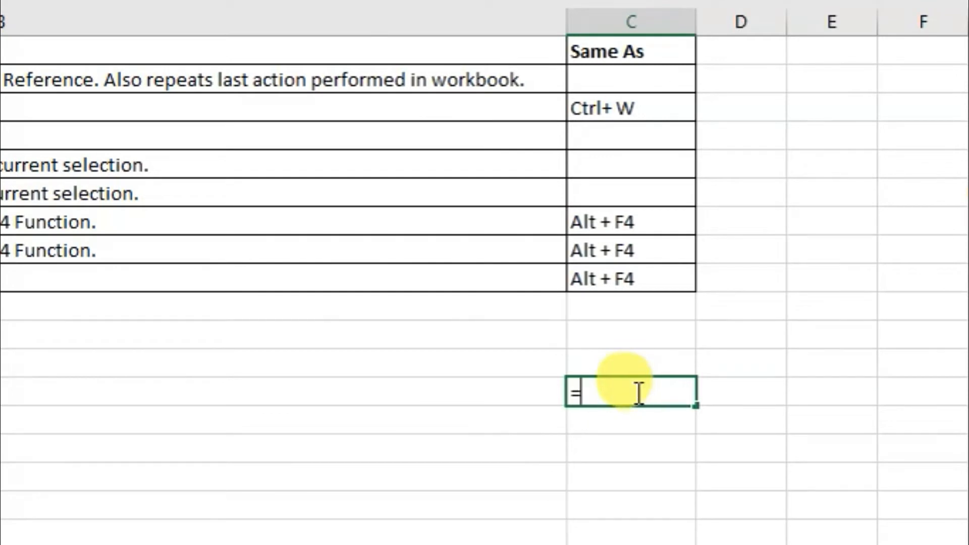
{"action": "left_click_drag", "start_coordinate": [772, 204], "coordinate": [773, 387]}
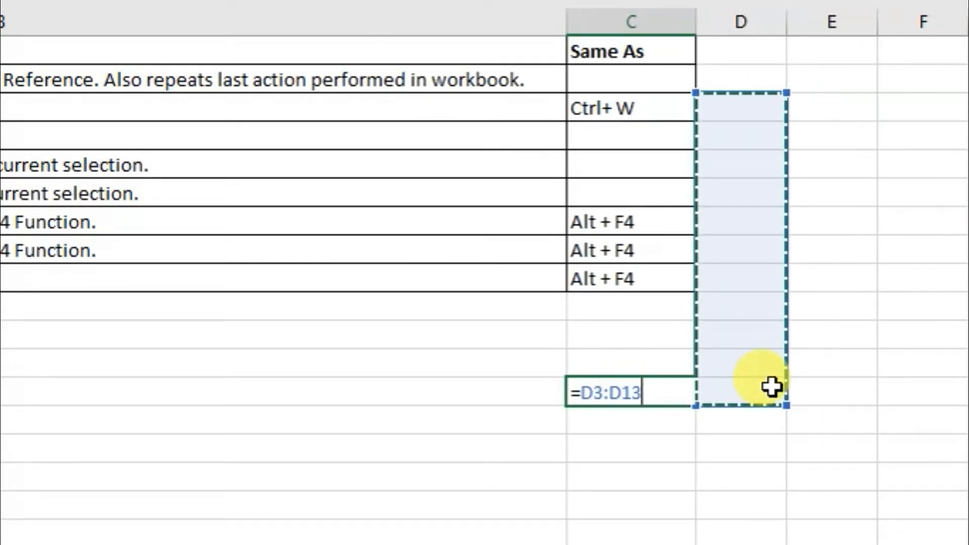
{"action": "left_click", "coordinate": [745, 134]}
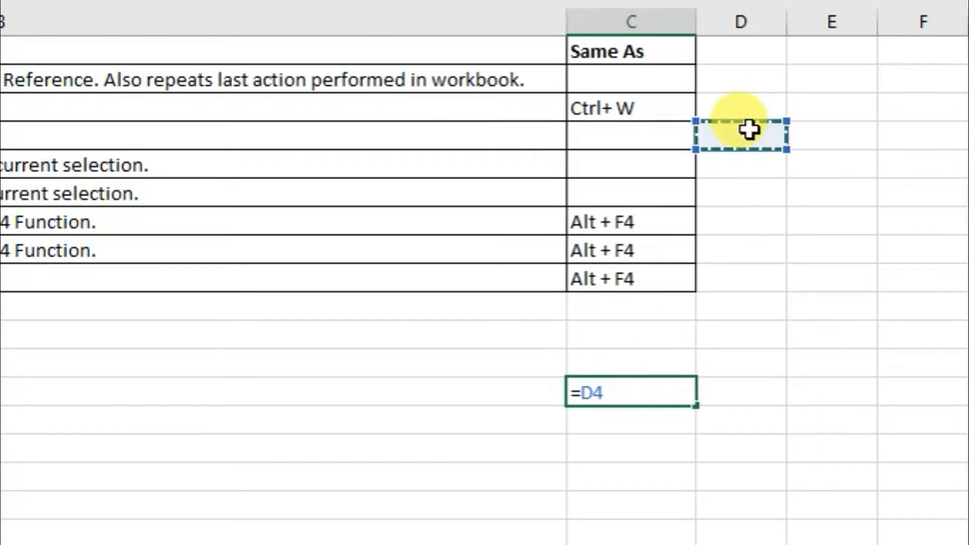
{"action": "left_click", "coordinate": [742, 86]}
{"action": "left_click_drag", "start_coordinate": [748, 298], "coordinate": [748, 298]}
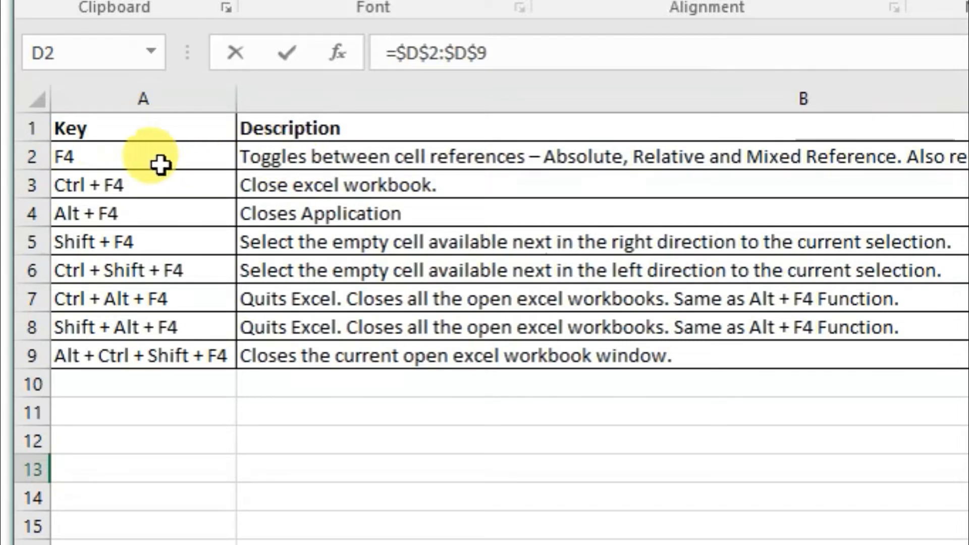
Erase the unfinished absolute-reference formula from cell C13, leaving the cell empty.
{"action": "key", "text": "BackSpace"}
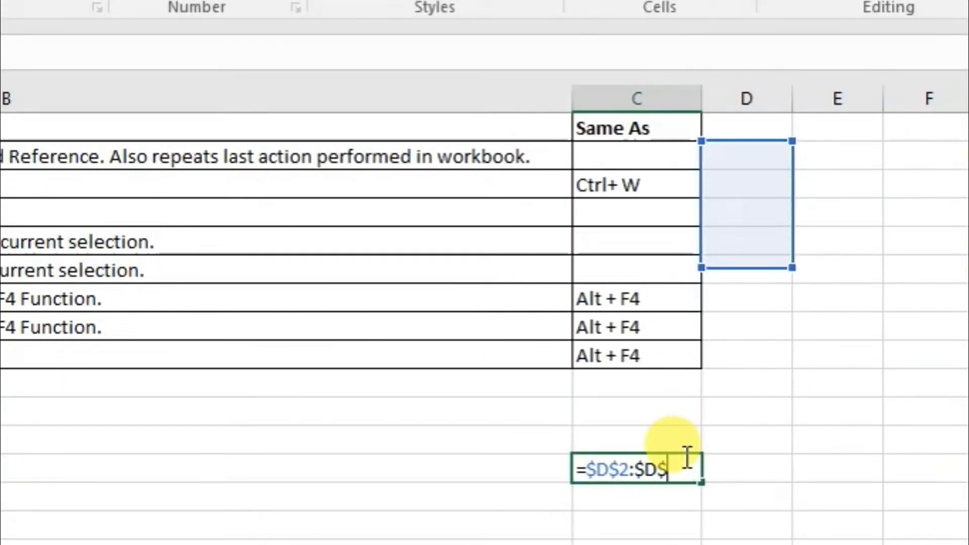
{"action": "key", "text": "BackSpace"}
{"action": "key", "text": "BackSpace"}
{"action": "key", "text": "BackSpace"}
{"action": "key", "text": "BackSpace"}
{"action": "key", "text": "BackSpace"}
{"action": "key", "text": "BackSpace"}
{"action": "key", "text": "BackSpace"}
{"action": "key", "text": "BackSpace"}
{"action": "key", "text": "BackSpace"}
{"action": "left_click", "coordinate": [566, 435]}
{"action": "left_click", "coordinate": [601, 448]}
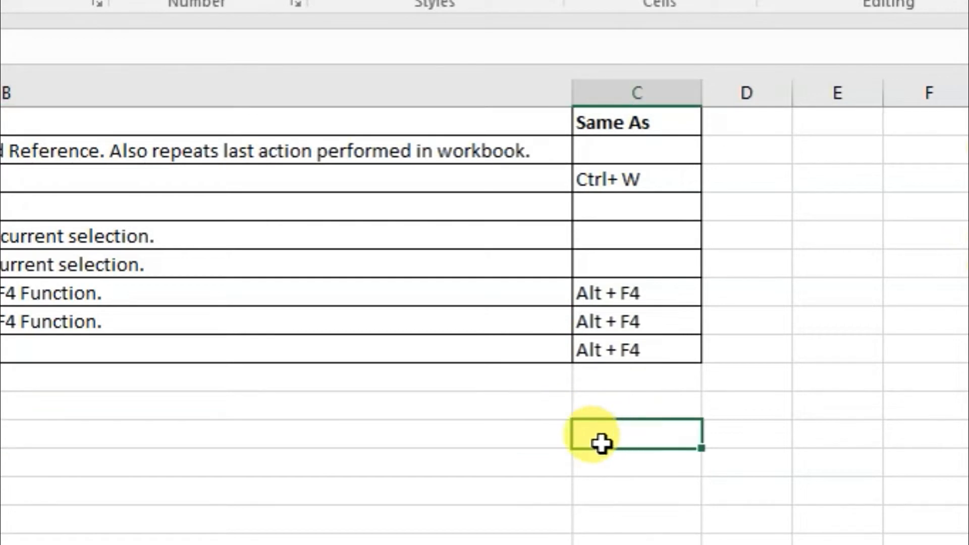
Change the font color of the F4 description in cell B2 to red.
{"action": "left_click", "coordinate": [153, 442]}
{"action": "left_click", "coordinate": [183, 154]}
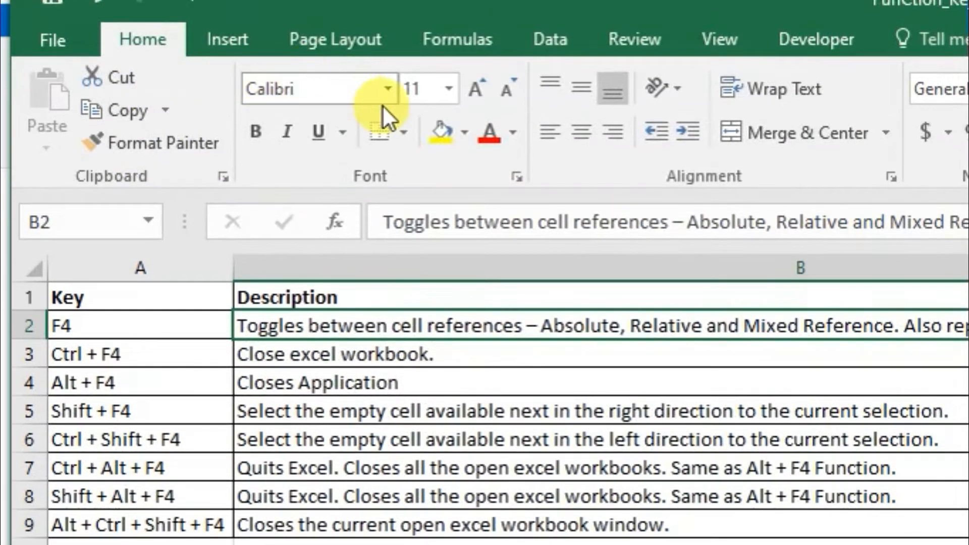
{"action": "left_click", "coordinate": [488, 131]}
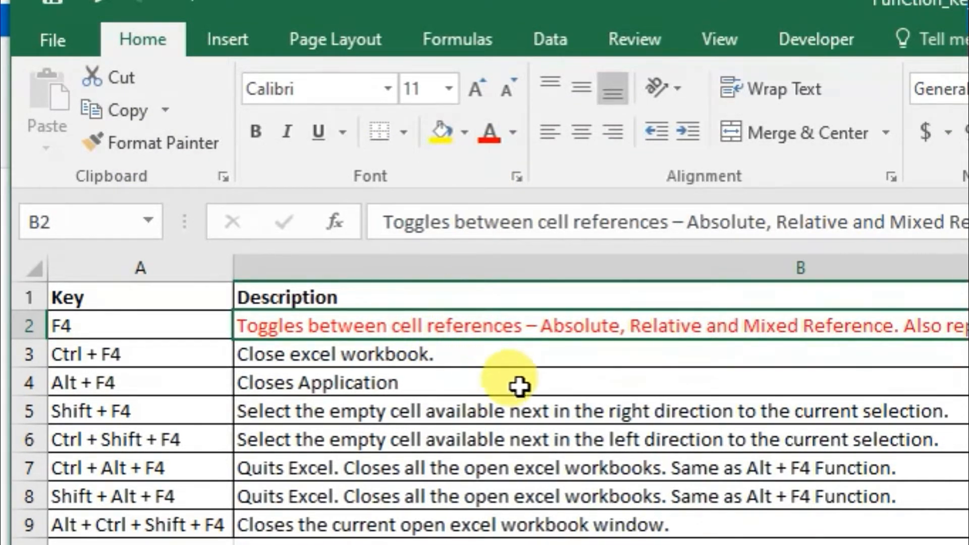
Repeat the red font color on the descriptions in cells B3, B4 and B5.
{"action": "left_click", "coordinate": [459, 356]}
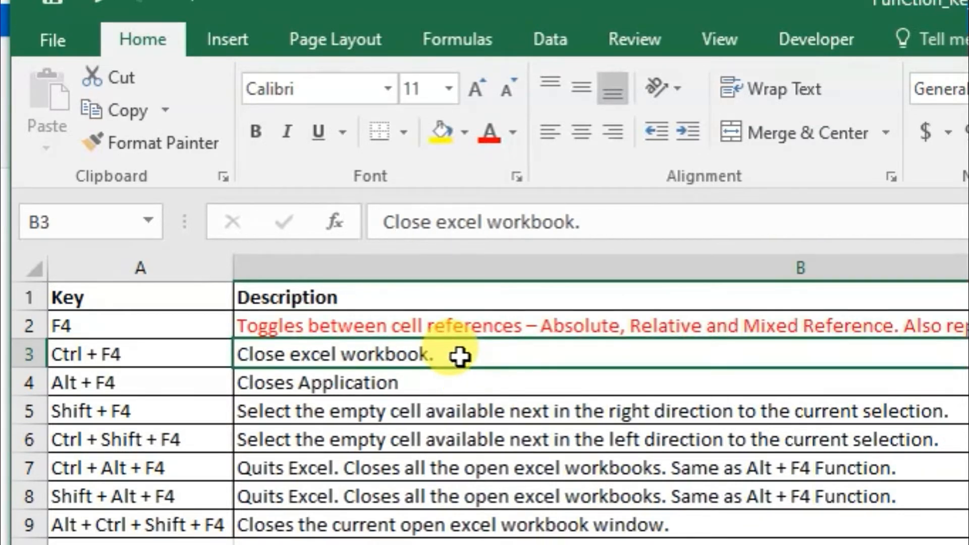
{"action": "left_click", "coordinate": [448, 381]}
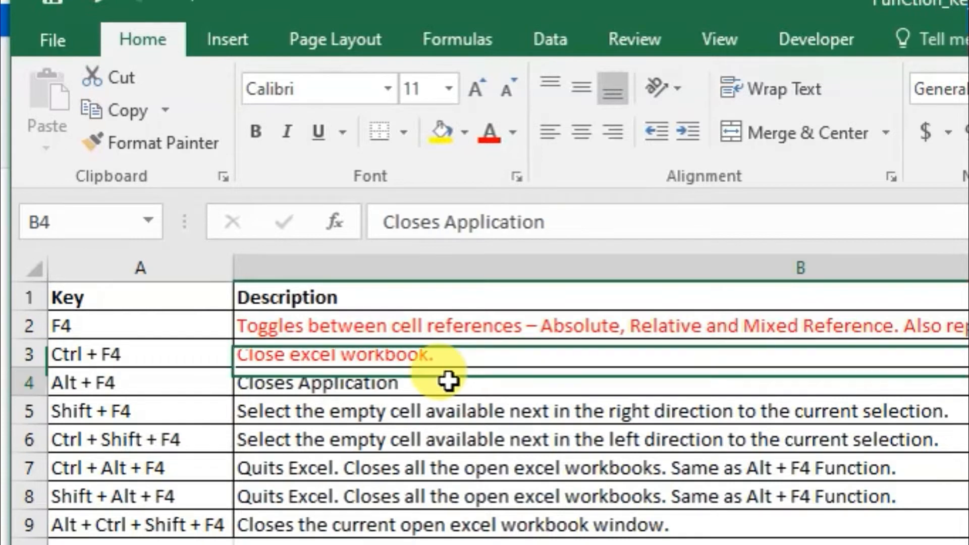
{"action": "key", "text": "F4"}
{"action": "left_click", "coordinate": [444, 410]}
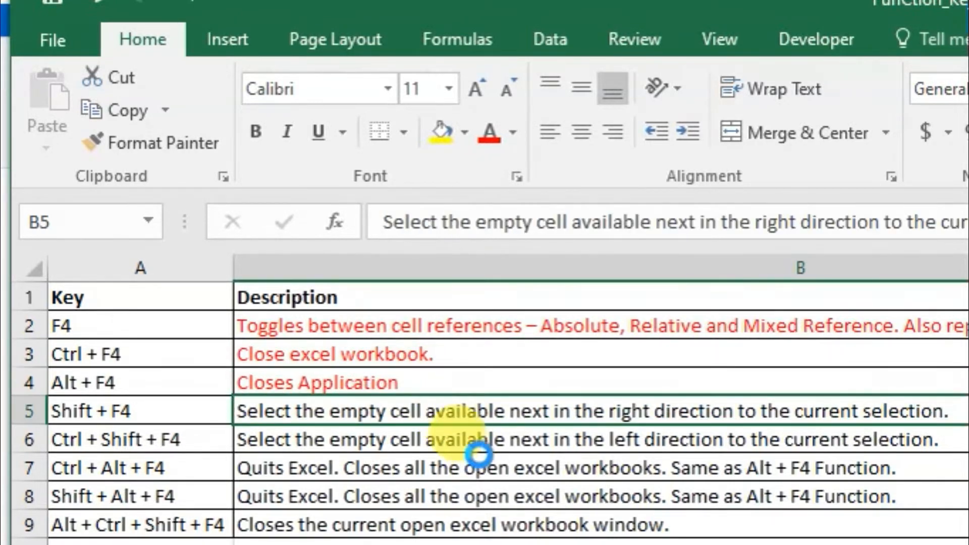
{"action": "key", "text": "F4"}
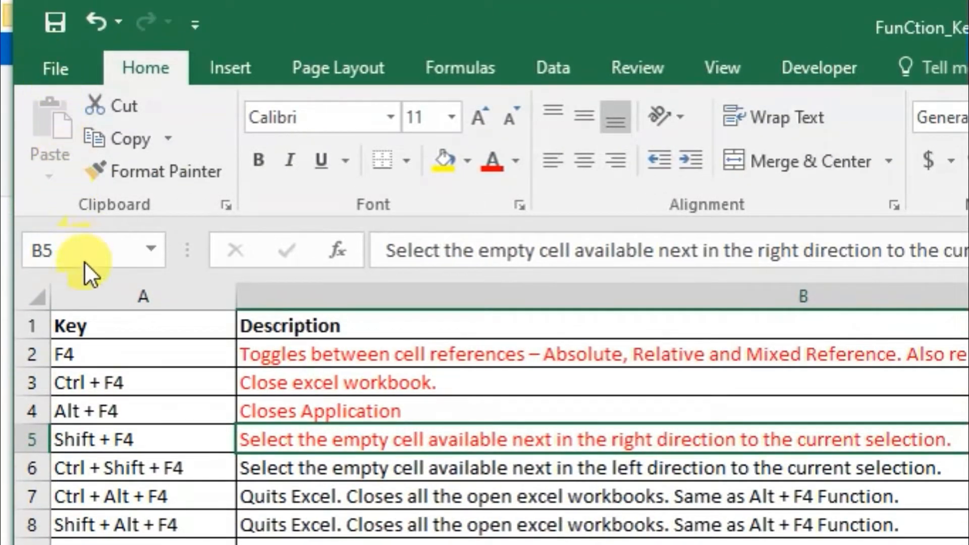
View the workbook's file commands, including the one for closing it, and leave them without closing the workbook.
{"action": "left_click", "coordinate": [55, 69]}
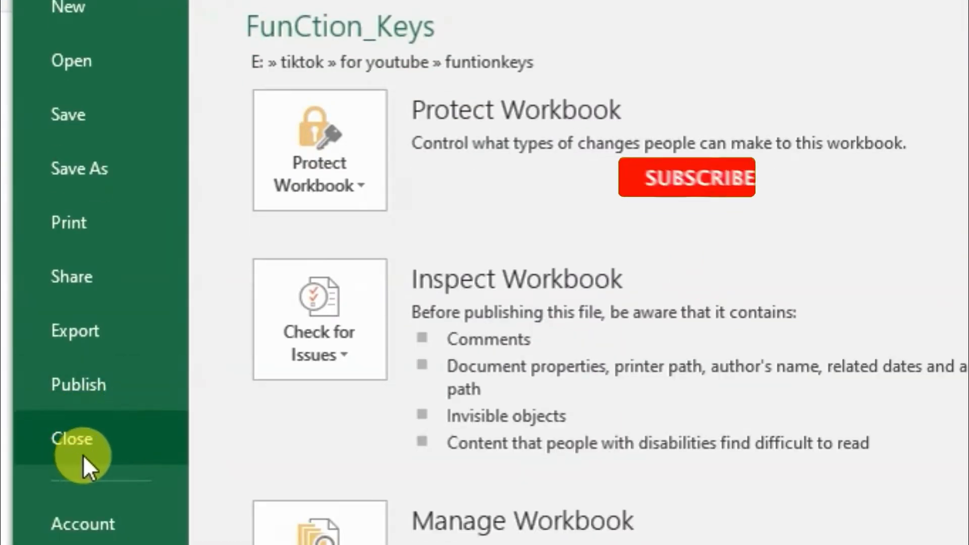
{"action": "left_click", "coordinate": [73, 61]}
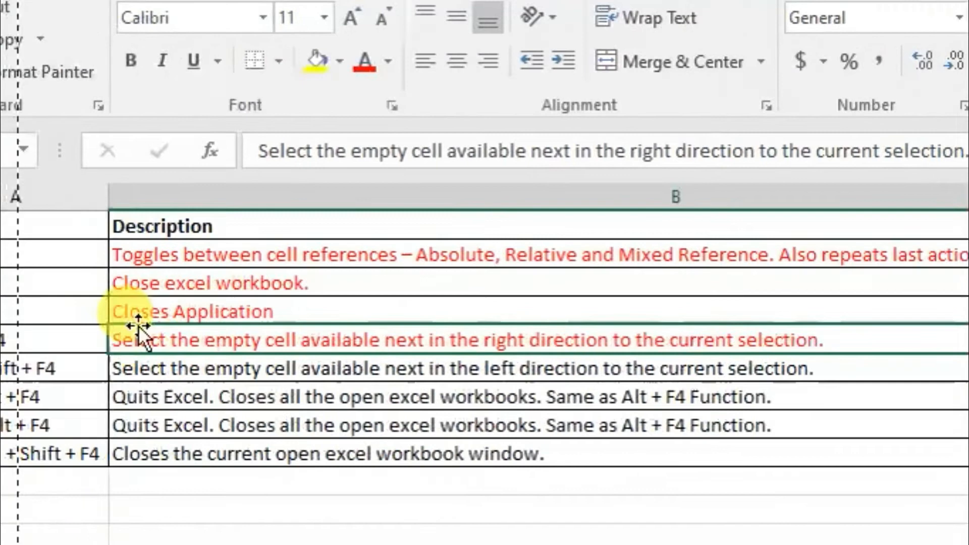
Jump forward to the next empty cell, C2, first from cell A2 and again from cell A1.
{"action": "left_click", "coordinate": [82, 255]}
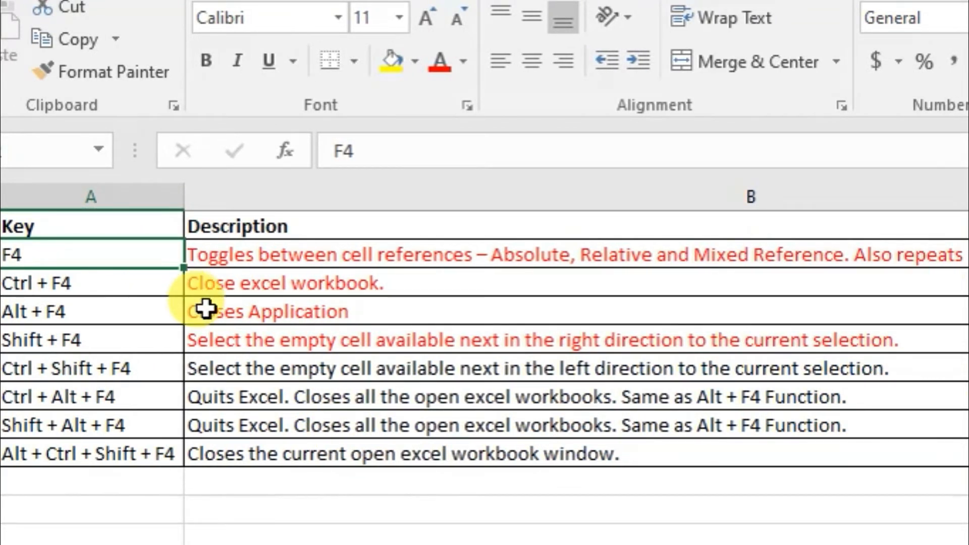
{"action": "key", "text": "shift+F4"}
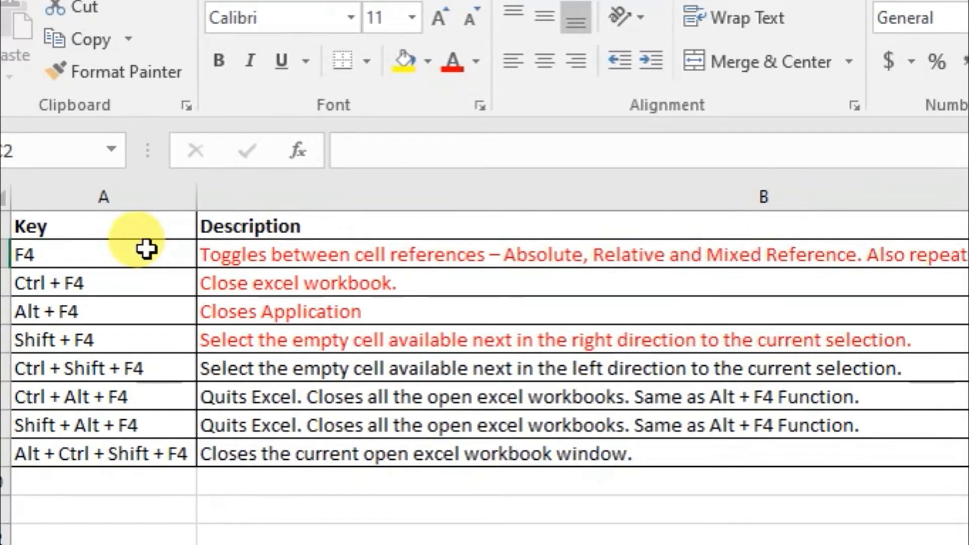
{"action": "left_click", "coordinate": [126, 227]}
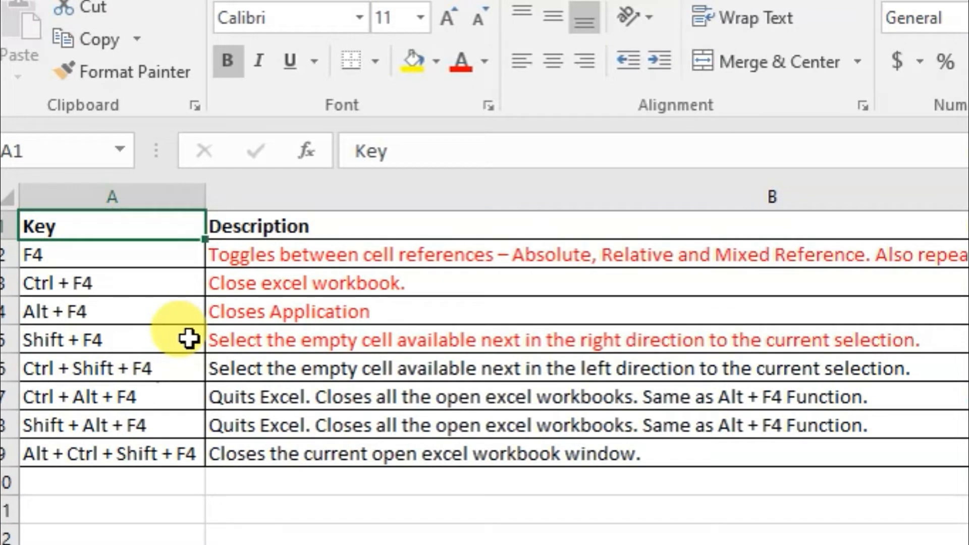
{"action": "key", "text": "shift+F4"}
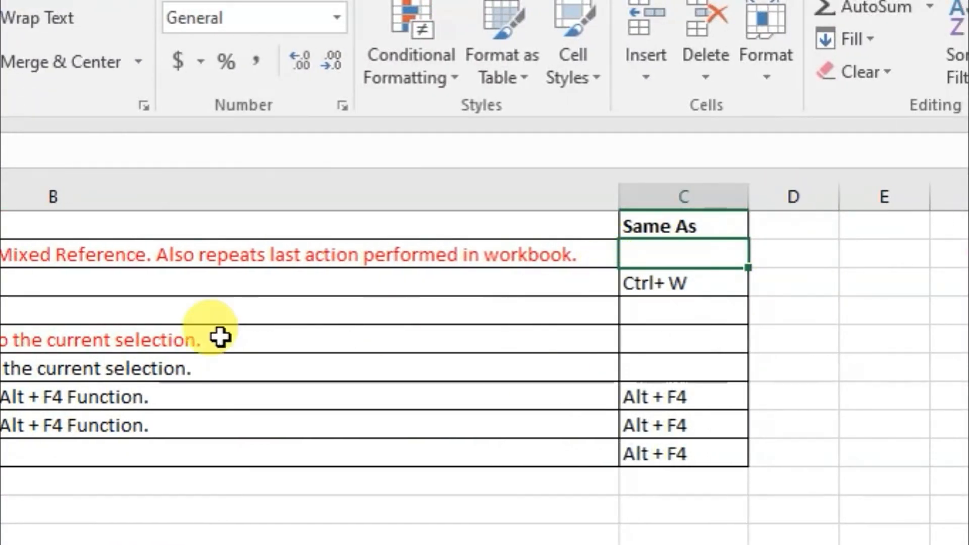
Starting from cell B1, jump forward through the empty cells C2, C4, C5 and C6.
{"action": "left_click", "coordinate": [2, 233]}
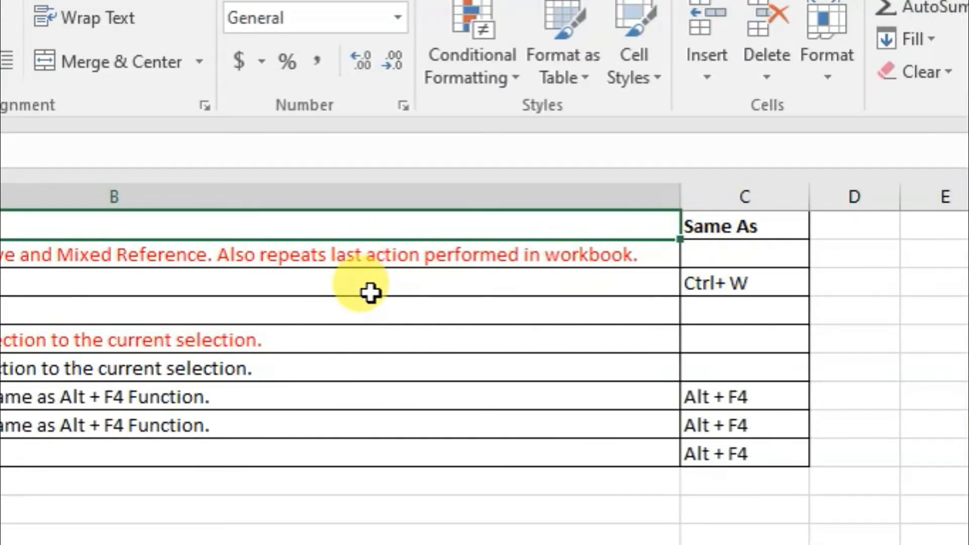
{"action": "key", "text": "shift+F4"}
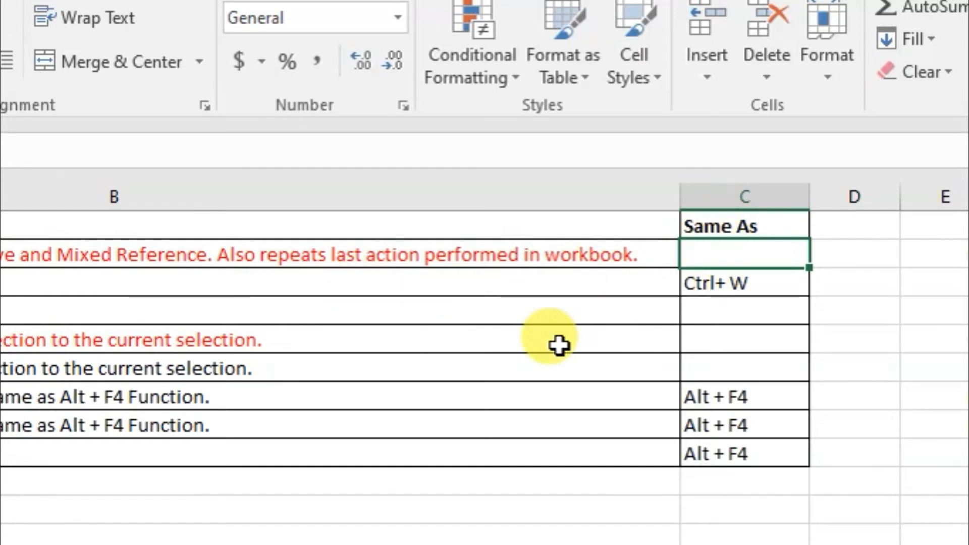
{"action": "key", "text": "shift+F4"}
{"action": "key", "text": "shift+F4"}
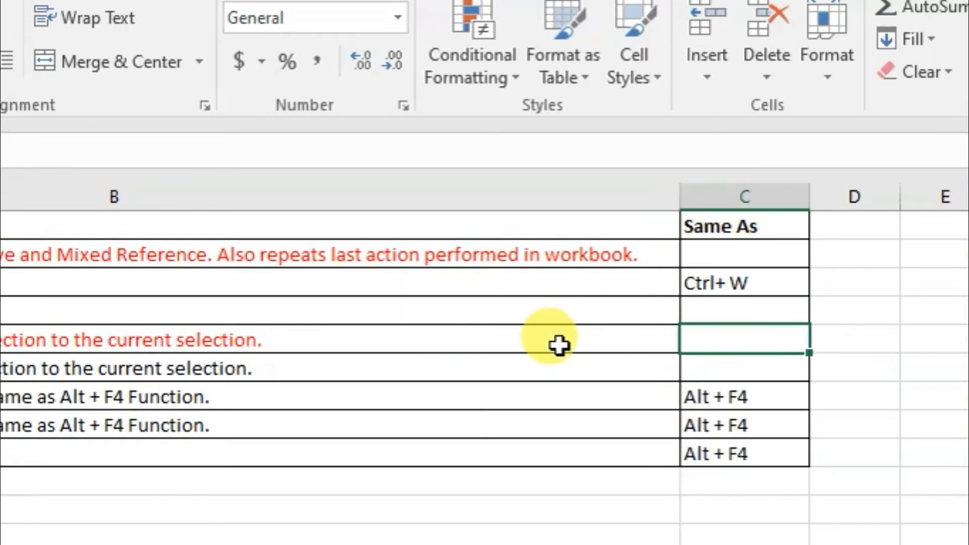
{"action": "key", "text": "shift+F4"}
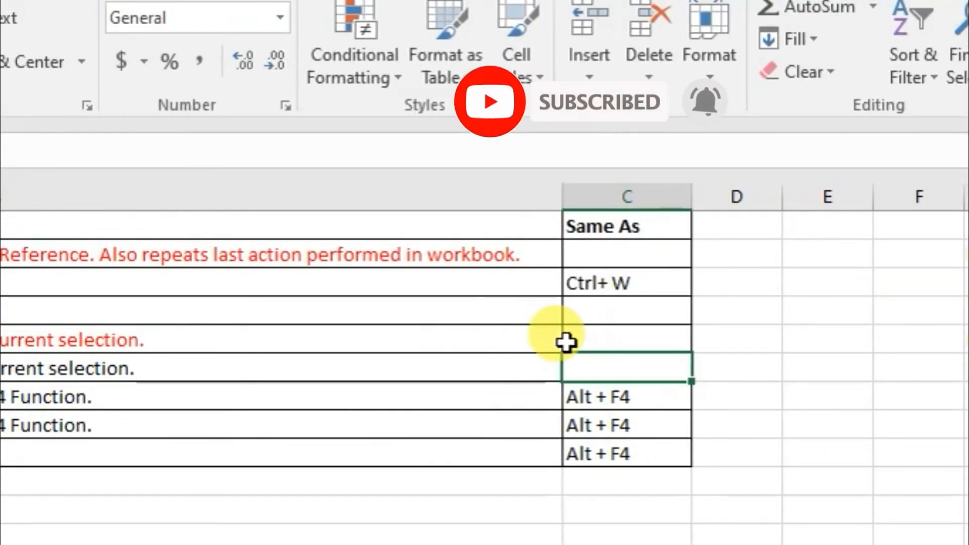
Starting from cell C8, jump backward repeatedly through the empty cells of the Same As column, ending on C6.
{"action": "left_click", "coordinate": [574, 429]}
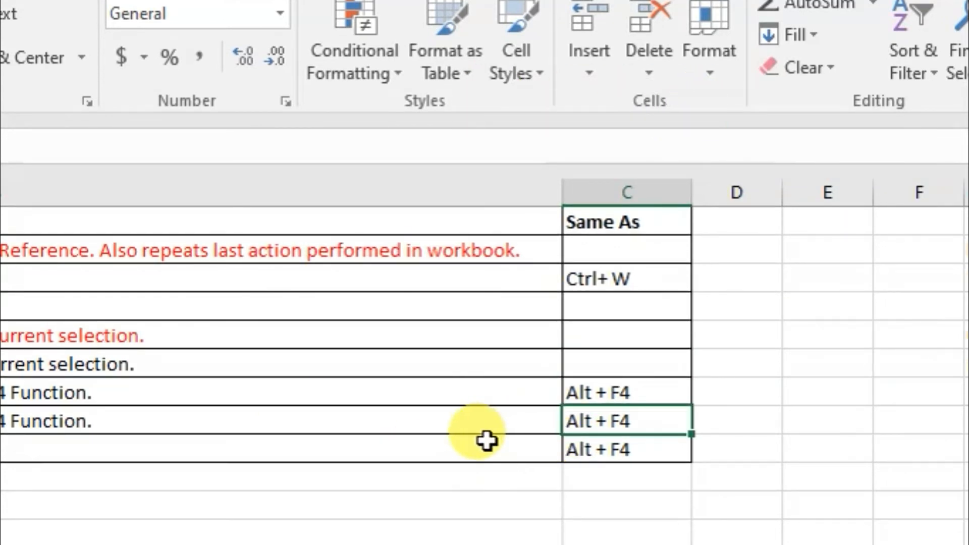
{"action": "key", "text": "ctrl+shift+F4"}
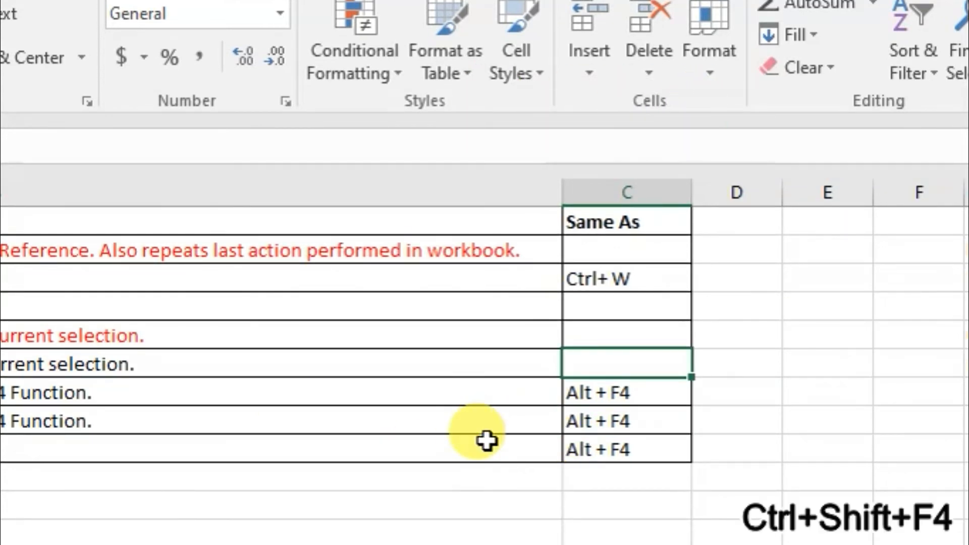
{"action": "key", "text": "ctrl+shift+F4"}
{"action": "key", "text": "ctrl+shift+F4"}
{"action": "key", "text": "ctrl+shift+F4"}
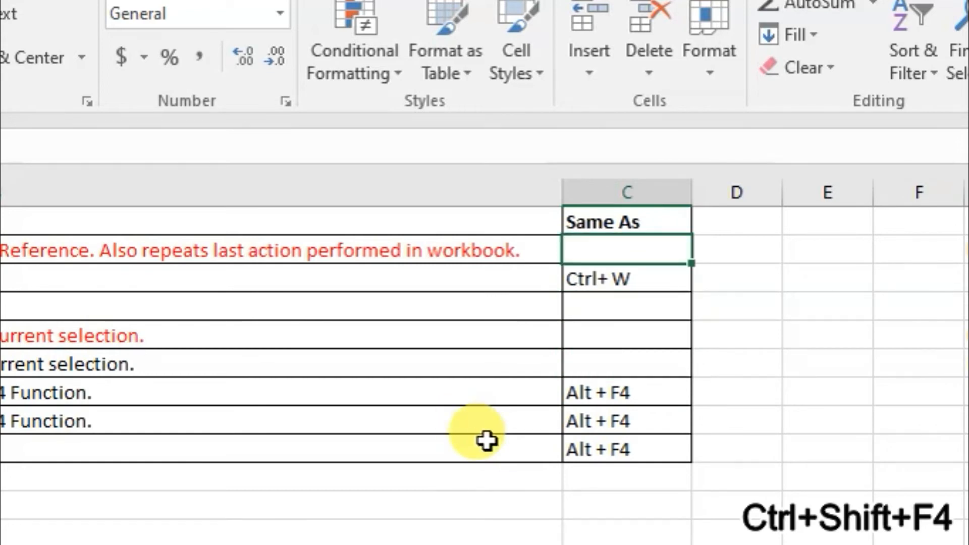
{"action": "key", "text": "ctrl+shift+F4"}
{"action": "key", "text": "ctrl+shift+F4"}
{"action": "key", "text": "ctrl+shift+F4"}
{"action": "key", "text": "ctrl+shift+F4"}
{"action": "key", "text": "ctrl+shift+F4"}
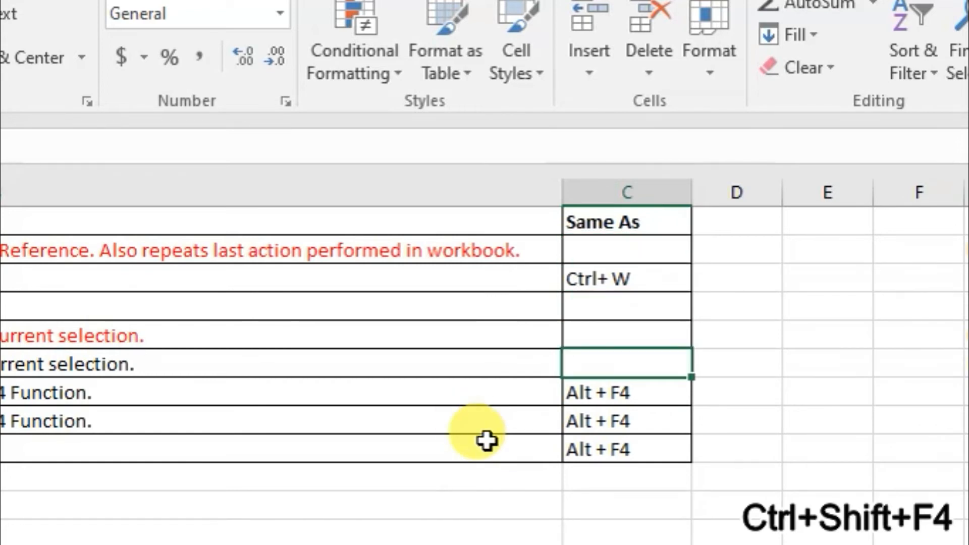
Highlight the key combinations in A7:A9 and the closes-application row A4:B4 for comparison.
{"action": "left_click", "coordinate": [569, 281]}
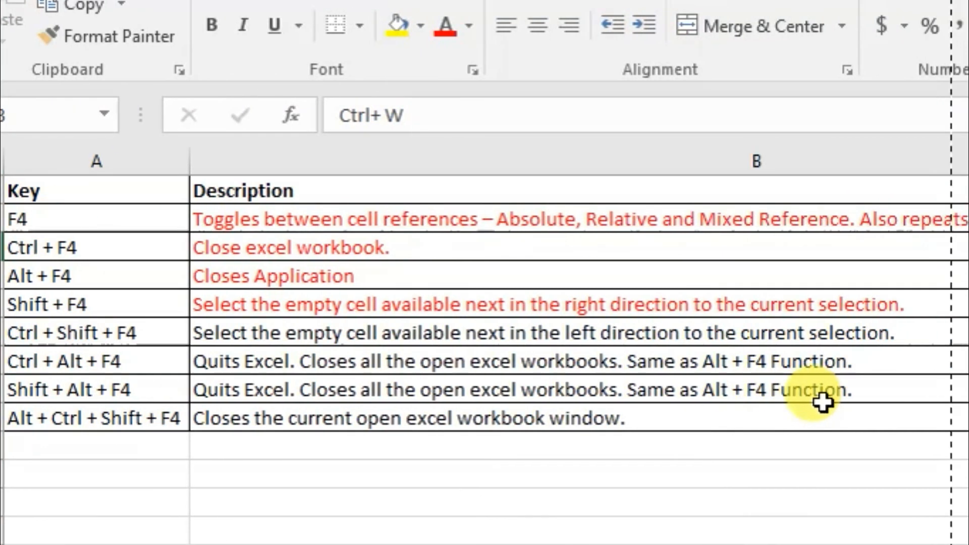
{"action": "left_click_drag", "start_coordinate": [112, 363], "coordinate": [153, 407]}
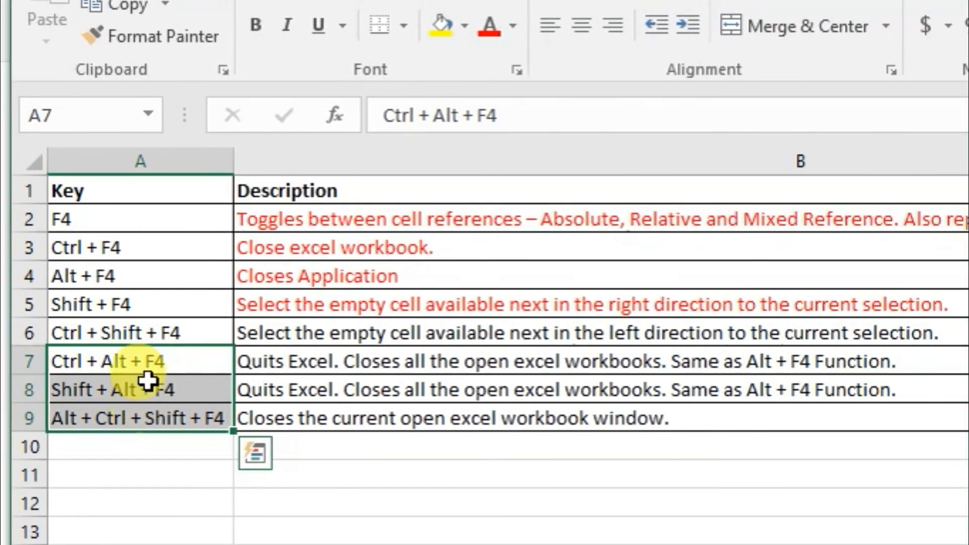
{"action": "left_click_drag", "start_coordinate": [87, 274], "coordinate": [360, 273]}
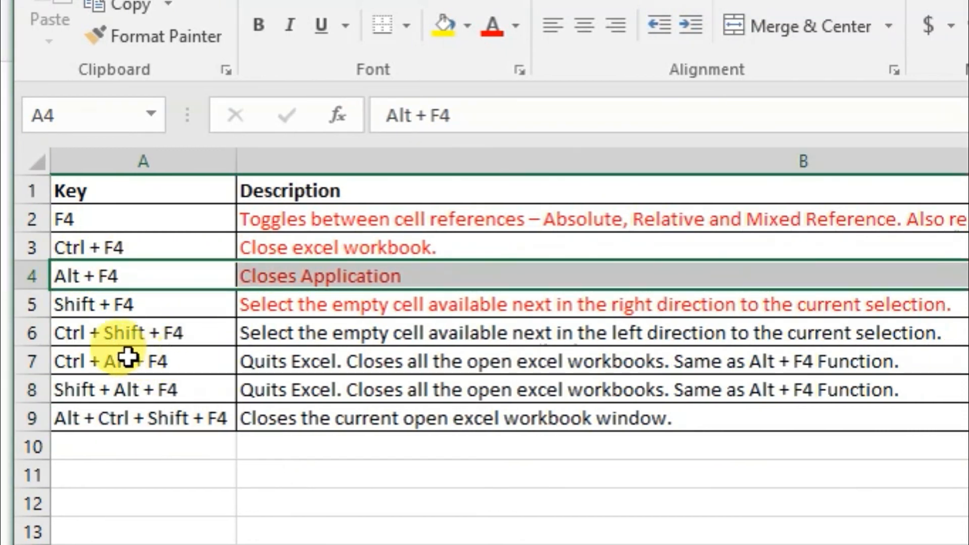
Clear the key combinations from cells A7:A9 and move the selection to cell B11.
{"action": "left_click_drag", "start_coordinate": [147, 357], "coordinate": [166, 413]}
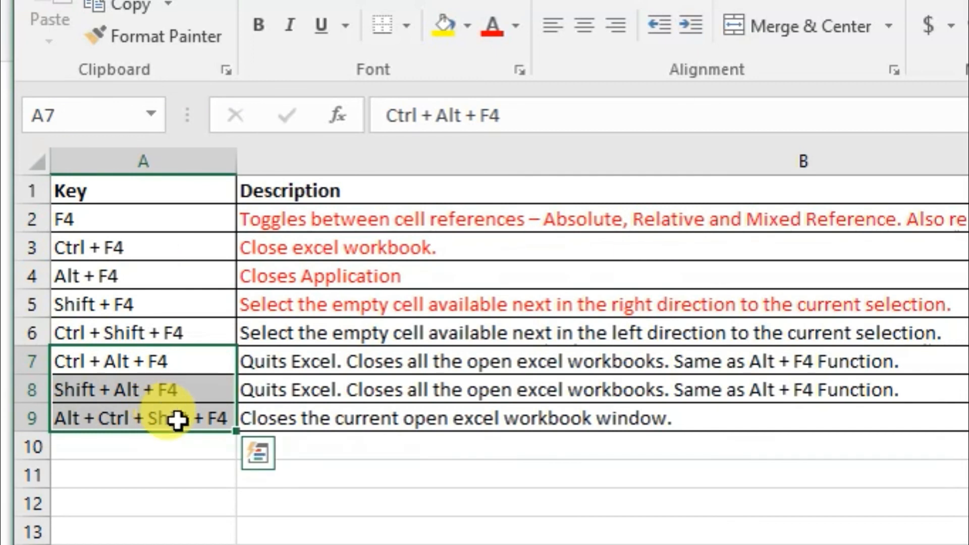
{"action": "key", "text": "Delete"}
{"action": "left_click", "coordinate": [268, 467]}
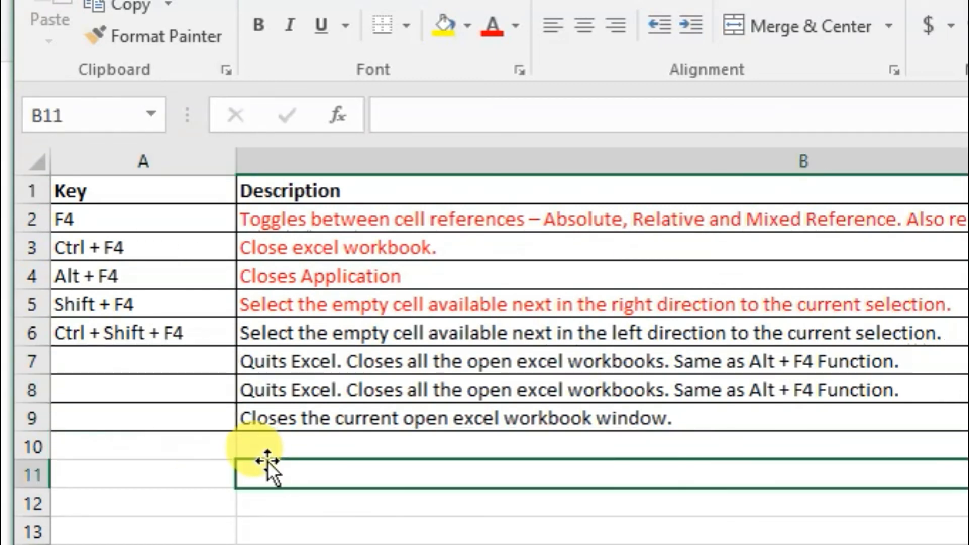